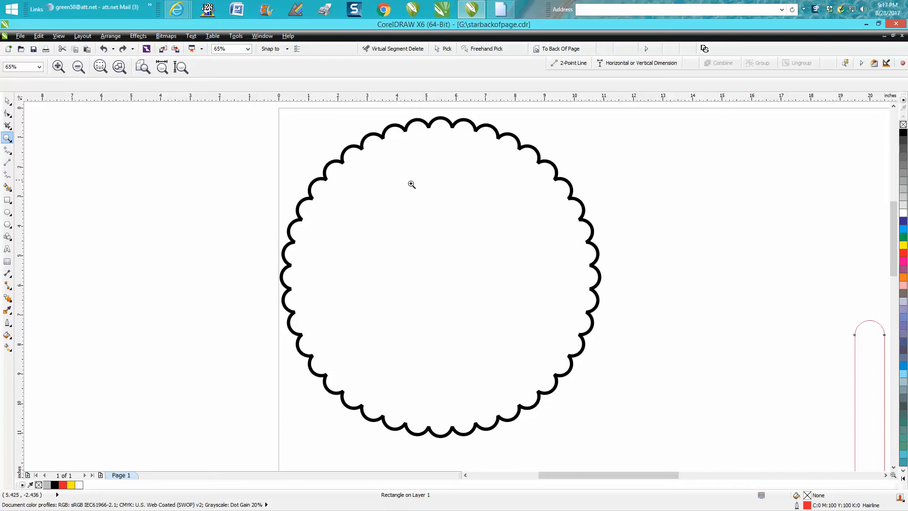
Delete the red rounded bar in the middle of the page.
{"action": "scroll", "coordinate": [428, 214], "scroll_direction": "down", "scroll_amount": 2}
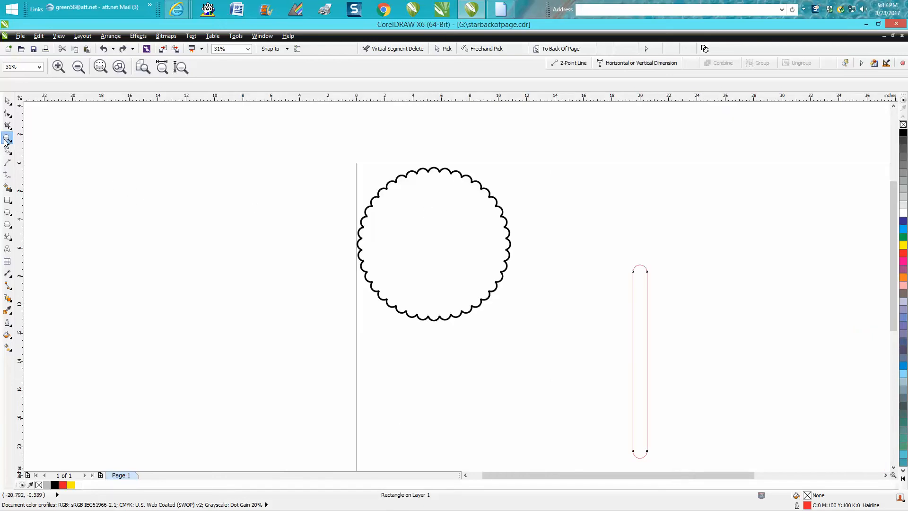
{"action": "right_click", "coordinate": [509, 230]}
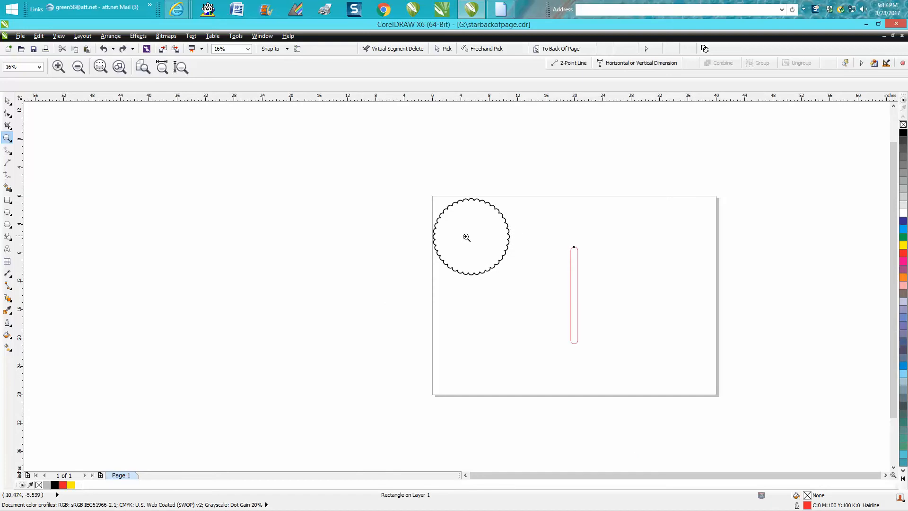
{"action": "left_click_drag", "start_coordinate": [517, 225], "coordinate": [672, 385]}
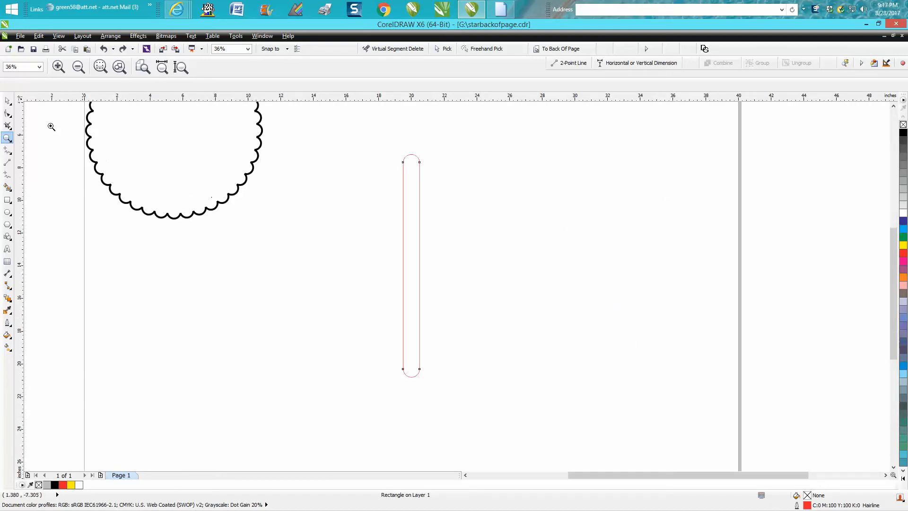
{"action": "left_click", "coordinate": [7, 101]}
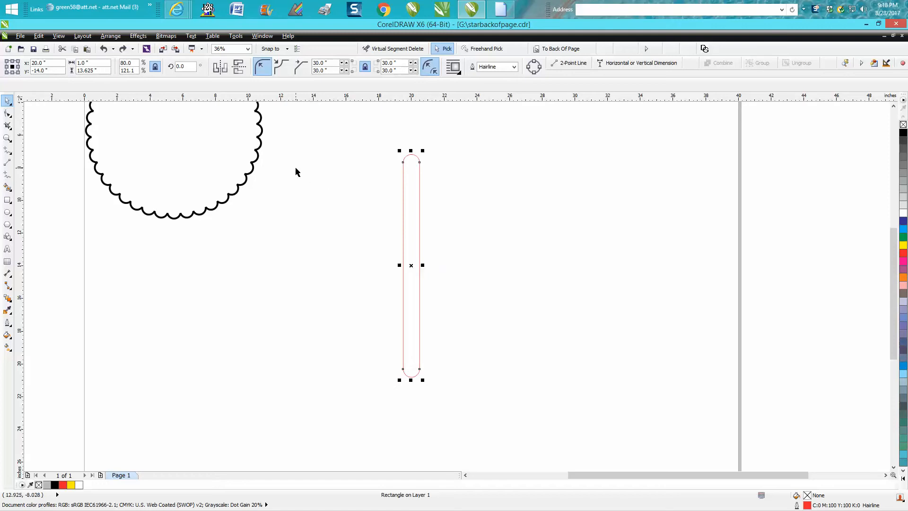
{"action": "left_click", "coordinate": [412, 265]}
{"action": "key", "text": "Delete"}
Draw a tall, narrow rectangle about 13.7 in high near the page's middle and set its width to 1 in.
{"action": "left_click", "coordinate": [7, 200]}
{"action": "left_click_drag", "start_coordinate": [417, 181], "coordinate": [428, 348]}
{"action": "left_click_drag", "start_coordinate": [103, 63], "coordinate": [71, 66]}
{"action": "type", "text": "1"}
{"action": "key", "text": "Return"}
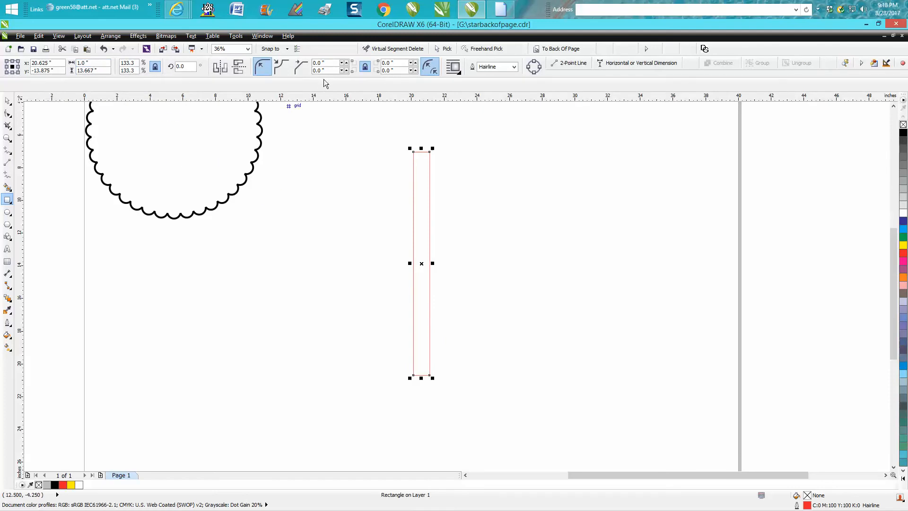
Round all corners of the narrow rectangle with a radius value of 30 in.
{"action": "left_click_drag", "start_coordinate": [332, 72], "coordinate": [311, 74]}
{"action": "type", "text": "30"}
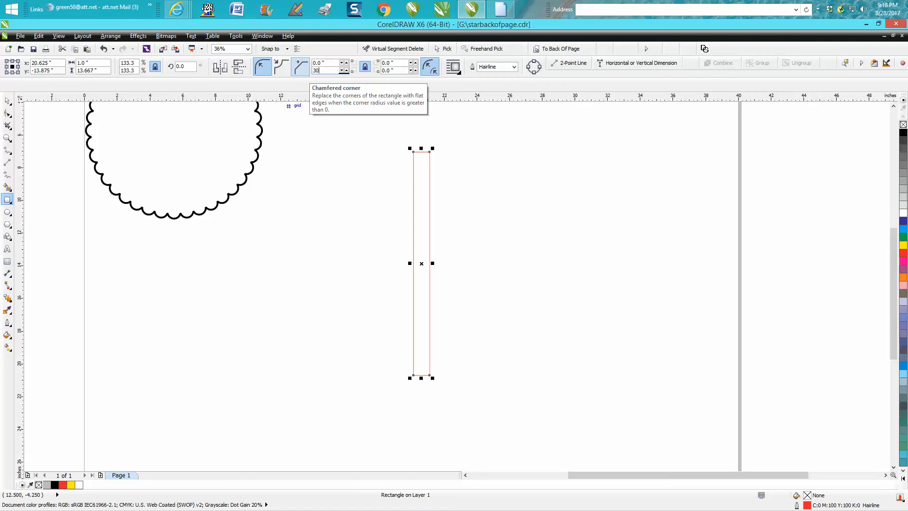
{"action": "key", "text": "Return"}
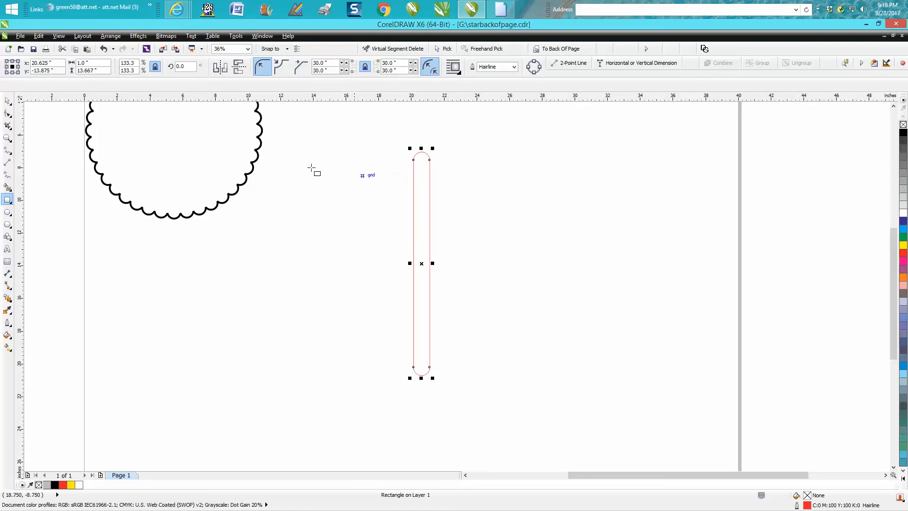
{"action": "left_click", "coordinate": [7, 101]}
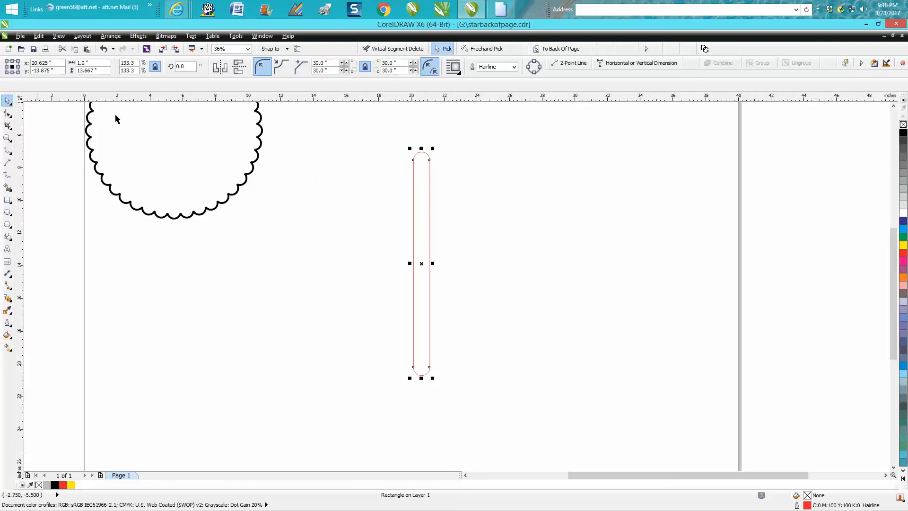
Reset the rectangle's corner radius to 0.
{"action": "left_click", "coordinate": [347, 70]}
{"action": "left_click", "coordinate": [347, 70]}
{"action": "left_click_drag", "start_coordinate": [329, 70], "coordinate": [312, 71]}
{"action": "type", "text": "0"}
{"action": "key", "text": "Return"}
Increase the radius of all the rectangle's corners in small increments to 0.5 in, giving it fully rounded ends.
{"action": "left_click", "coordinate": [348, 71]}
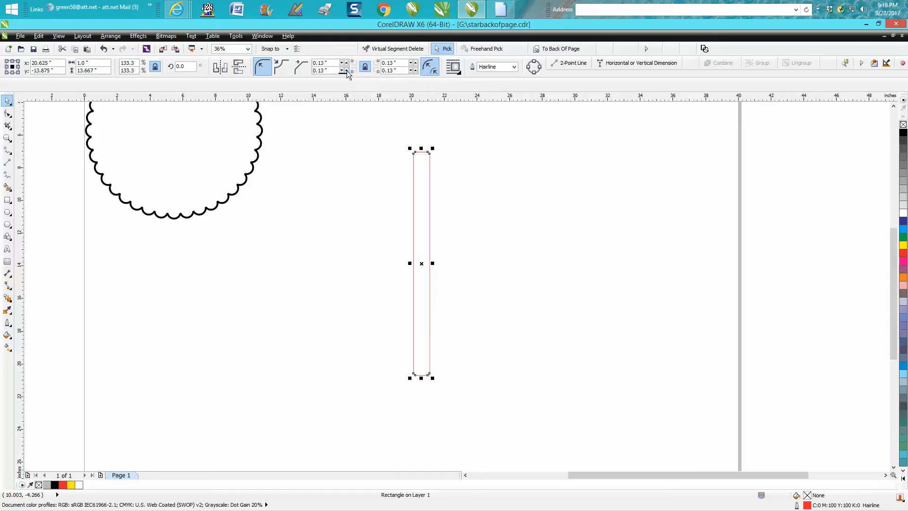
{"action": "left_click", "coordinate": [7, 137]}
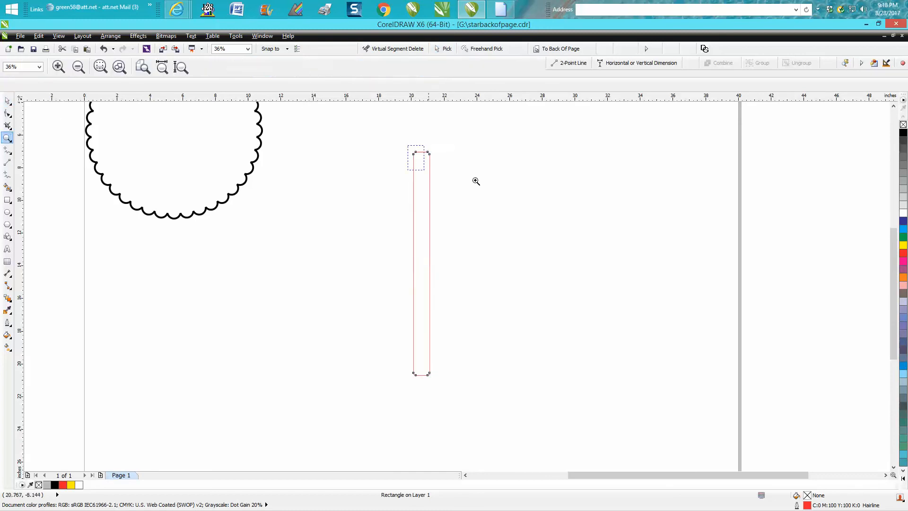
{"action": "left_click_drag", "start_coordinate": [411, 156], "coordinate": [487, 187]}
{"action": "left_click", "coordinate": [7, 101]}
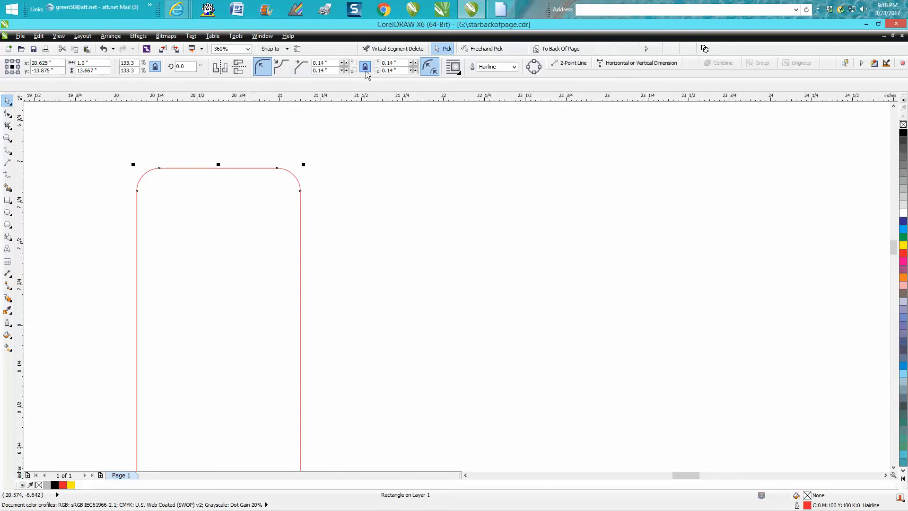
{"action": "left_click", "coordinate": [345, 69]}
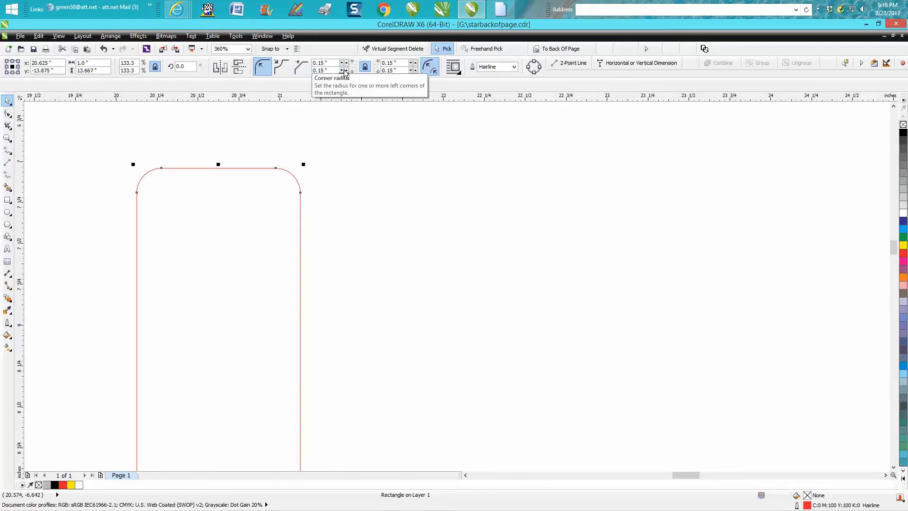
{"action": "left_click", "coordinate": [347, 72]}
{"action": "left_click", "coordinate": [347, 71]}
{"action": "left_click", "coordinate": [346, 72]}
{"action": "left_click", "coordinate": [347, 71]}
{"action": "left_click", "coordinate": [347, 71]}
{"action": "left_click", "coordinate": [347, 71]}
{"action": "left_click", "coordinate": [347, 71]}
{"action": "left_click", "coordinate": [347, 71]}
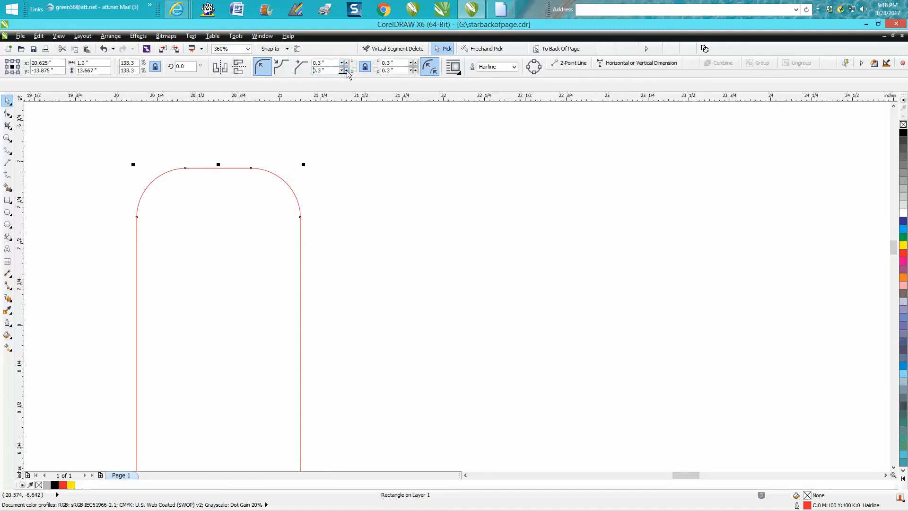
{"action": "left_click", "coordinate": [346, 71]}
{"action": "left_click", "coordinate": [346, 71]}
{"action": "left_click", "coordinate": [346, 72]}
{"action": "left_click", "coordinate": [346, 71]}
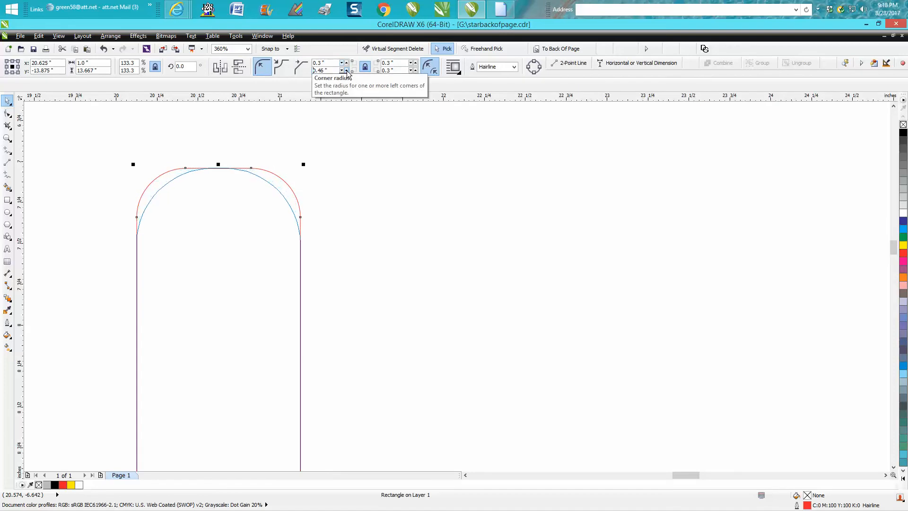
{"action": "left_click", "coordinate": [347, 71]}
{"action": "left_click", "coordinate": [346, 71]}
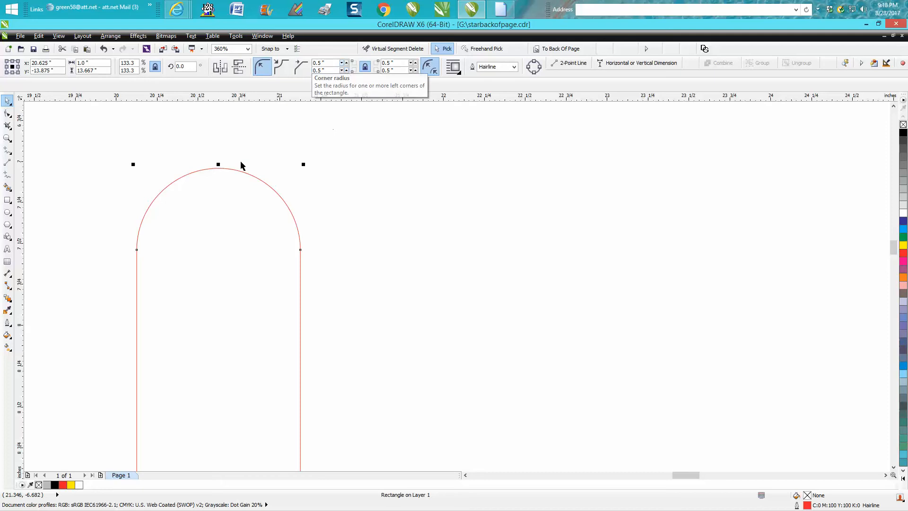
Make a copy of the rounded bar rotated about 8.6° counterclockwise around its centre, leaving the original in place.
{"action": "scroll", "coordinate": [441, 212], "scroll_direction": "down", "scroll_amount": 5}
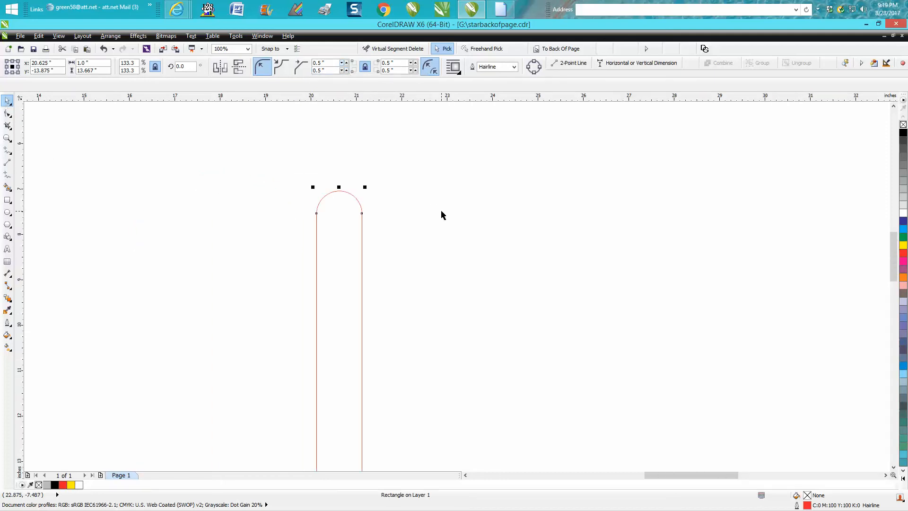
{"action": "scroll", "coordinate": [431, 284], "scroll_direction": "down", "scroll_amount": 1}
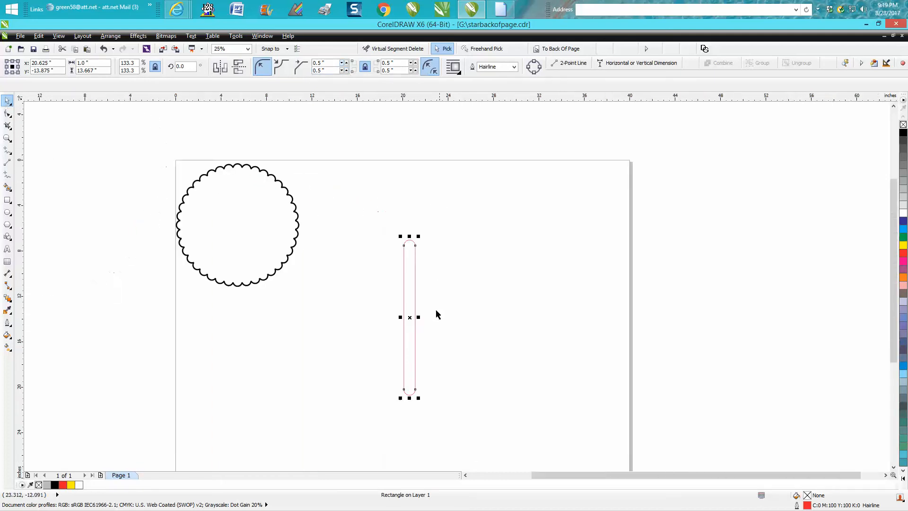
{"action": "left_click", "coordinate": [411, 319]}
{"action": "left_click", "coordinate": [411, 319]}
{"action": "left_click", "coordinate": [410, 317]}
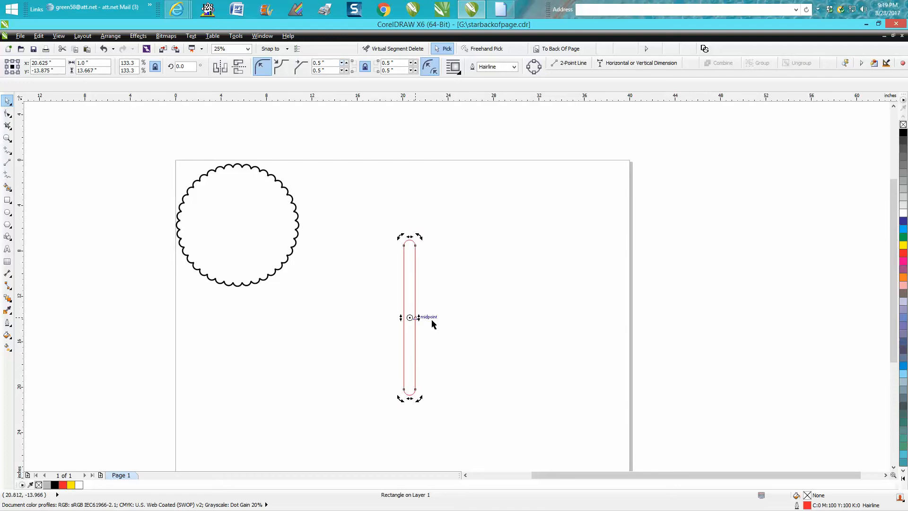
{"action": "left_click", "coordinate": [10, 139]}
{"action": "left_click_drag", "start_coordinate": [324, 207], "coordinate": [530, 464]}
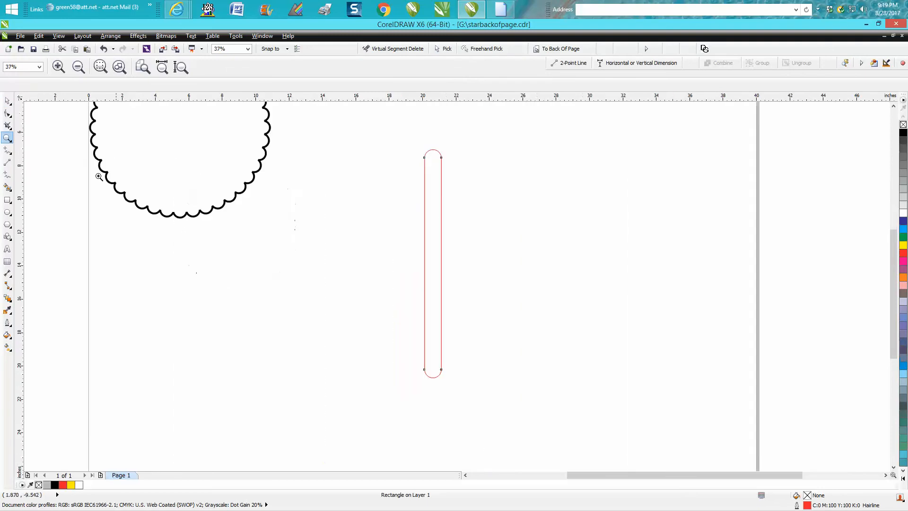
{"action": "left_click", "coordinate": [7, 101]}
{"action": "left_click", "coordinate": [432, 266]}
{"action": "double_click", "coordinate": [441, 233]}
{"action": "left_click_drag", "start_coordinate": [445, 148], "coordinate": [426, 144]}
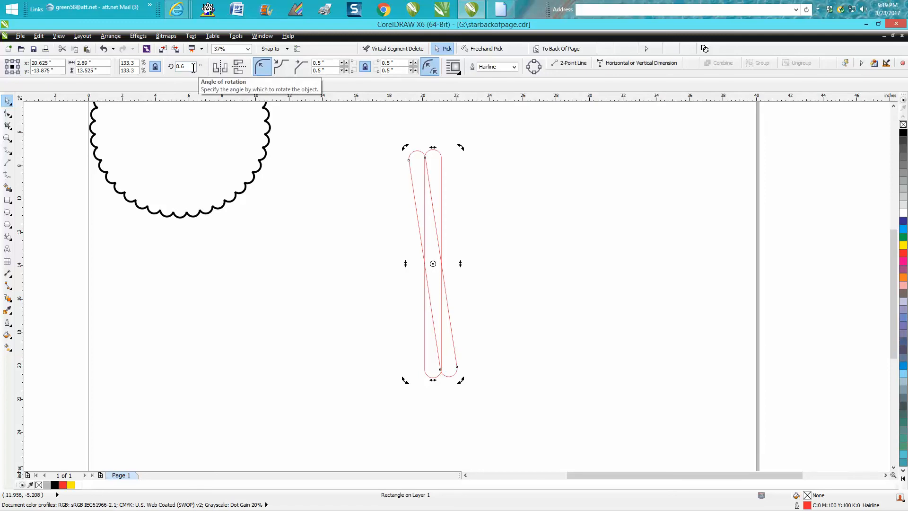
Set the rotated copy's angle to 9°.
{"action": "left_click_drag", "start_coordinate": [192, 67], "coordinate": [168, 76]}
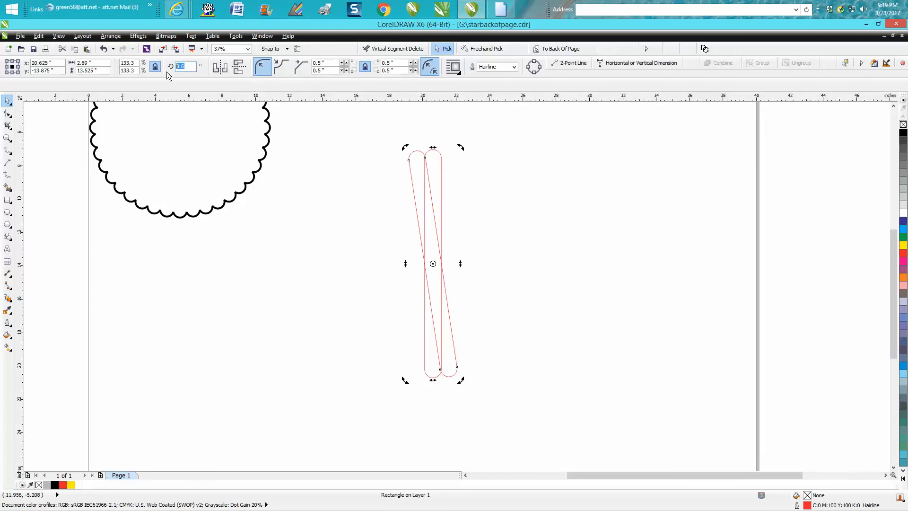
{"action": "type", "text": "9"}
{"action": "key", "text": "Return"}
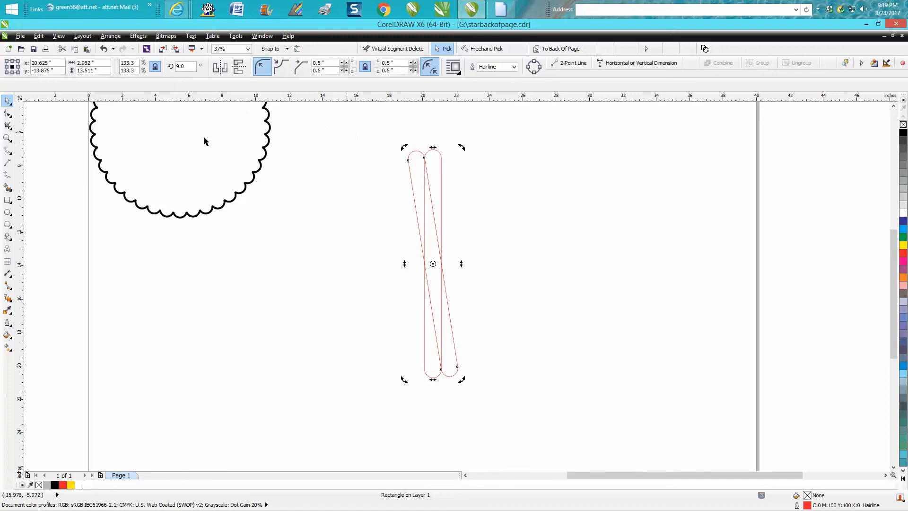
Repeat the rotated duplication of the bar in 9° increments up to 171°, completing a full circle of bars.
{"action": "left_click", "coordinate": [7, 138]}
{"action": "left_click_drag", "start_coordinate": [373, 132], "coordinate": [490, 201]}
{"action": "scroll", "coordinate": [481, 195], "scroll_direction": "down", "scroll_amount": 3}
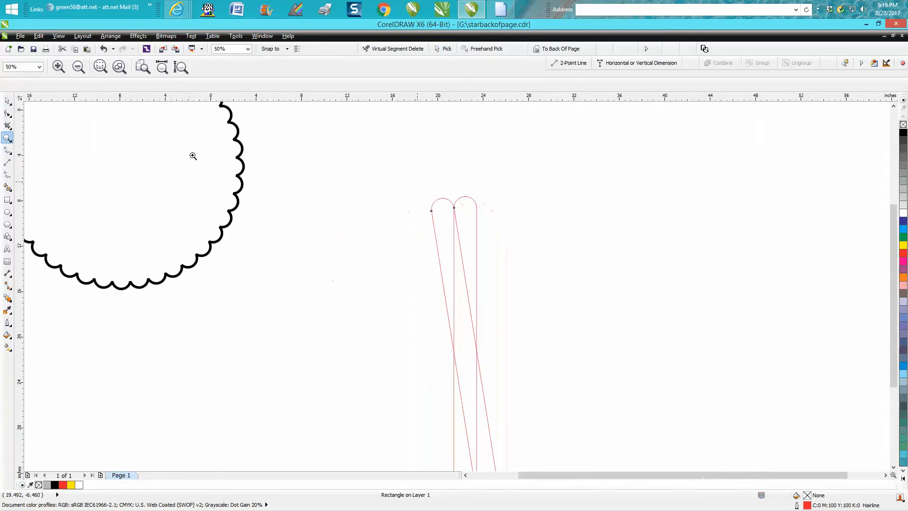
{"action": "left_click", "coordinate": [7, 101]}
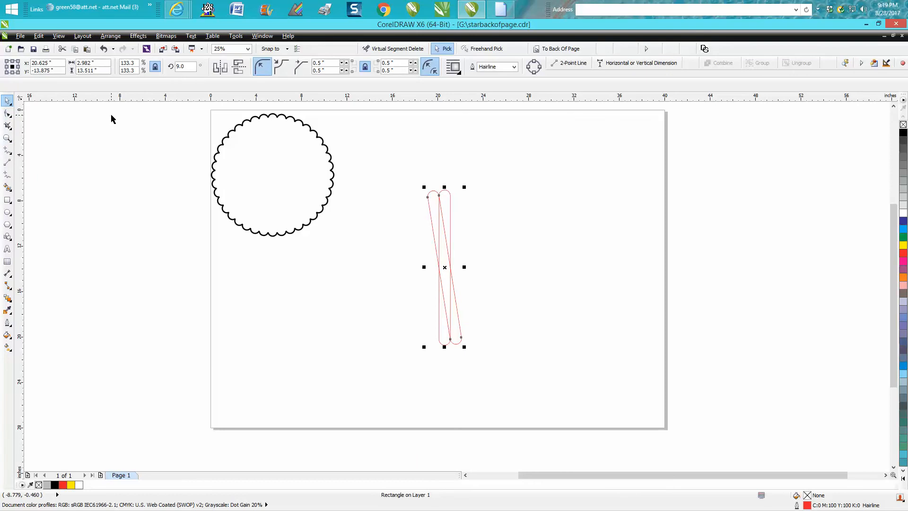
{"action": "left_click", "coordinate": [173, 67]}
{"action": "type", "text": "18"}
{"action": "key", "text": "Return"}
{"action": "key", "text": "ctrl+d"}
{"action": "key", "text": "ctrl+d"}
{"action": "key", "text": "ctrl+d"}
{"action": "key", "text": "ctrl+d"}
{"action": "key", "text": "ctrl+d"}
{"action": "key", "text": "ctrl+d"}
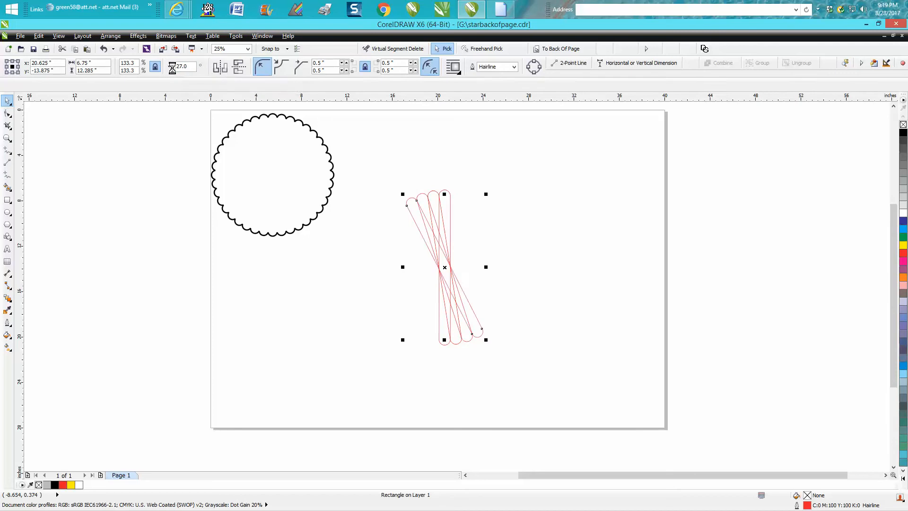
{"action": "key", "text": "ctrl+d"}
{"action": "key", "text": "ctrl+d"}
{"action": "key", "text": "ctrl+d"}
{"action": "key", "text": "ctrl+d"}
{"action": "key", "text": "ctrl+d"}
{"action": "key", "text": "ctrl+d"}
{"action": "key", "text": "ctrl+d"}
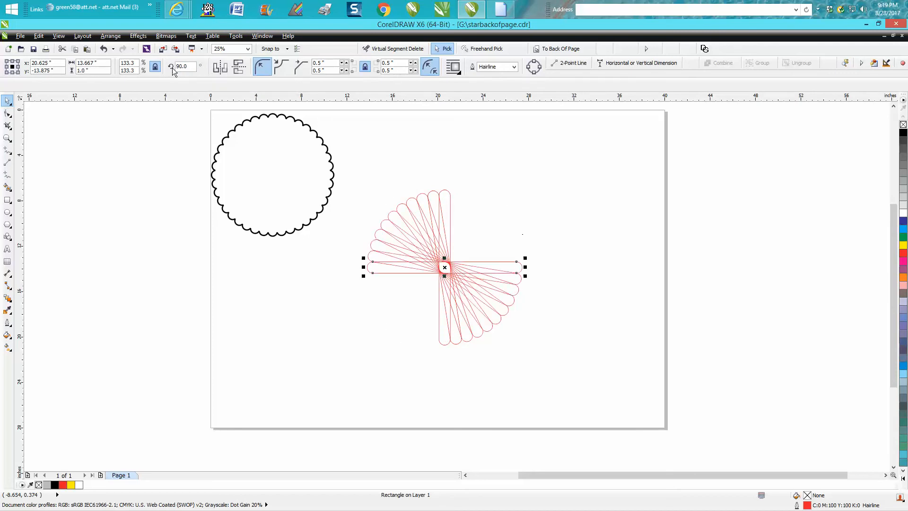
{"action": "key", "text": "ctrl+d"}
{"action": "key", "text": "ctrl+d"}
{"action": "key", "text": "ctrl+d"}
{"action": "key", "text": "ctrl+d"}
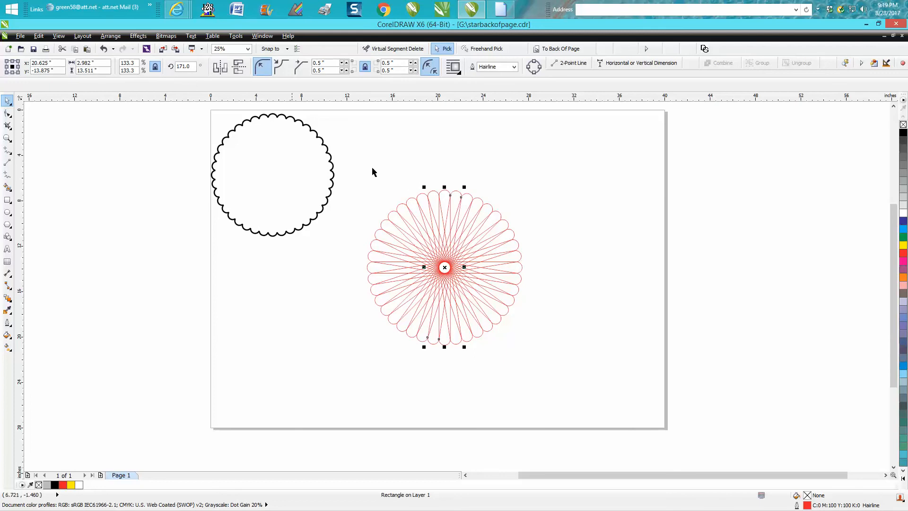
Place a copy of the circle's vertical bar in the empty area of the page beside it, at about x 32.75 in.
{"action": "left_click_drag", "start_coordinate": [355, 168], "coordinate": [569, 372]}
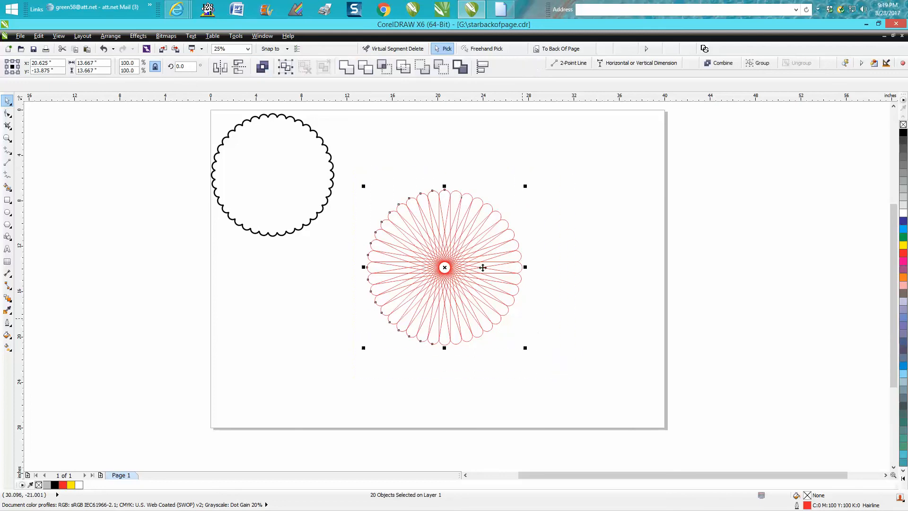
{"action": "left_click", "coordinate": [447, 190]}
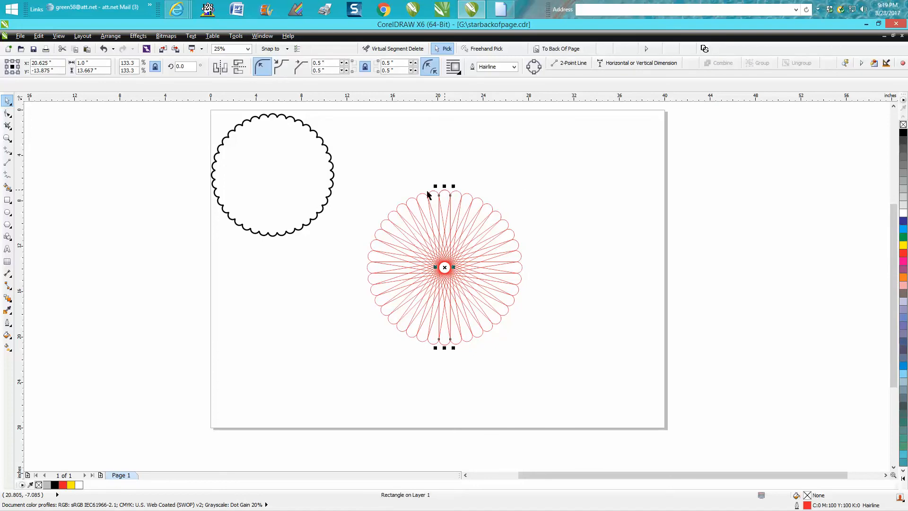
{"action": "left_click_drag", "start_coordinate": [444, 266], "coordinate": [582, 253]}
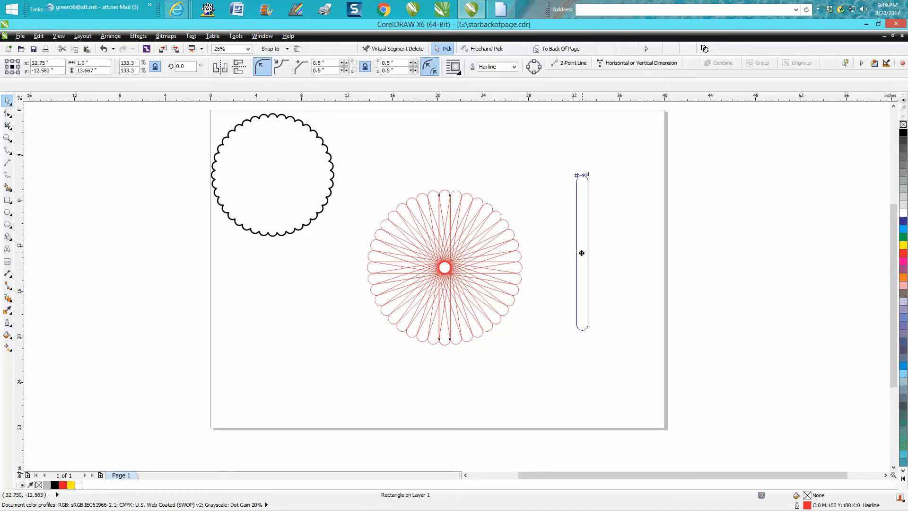
Weld all the bars of the circular pattern into a single scalloped outline, leaving out the separate bar.
{"action": "left_click_drag", "start_coordinate": [350, 175], "coordinate": [556, 368]}
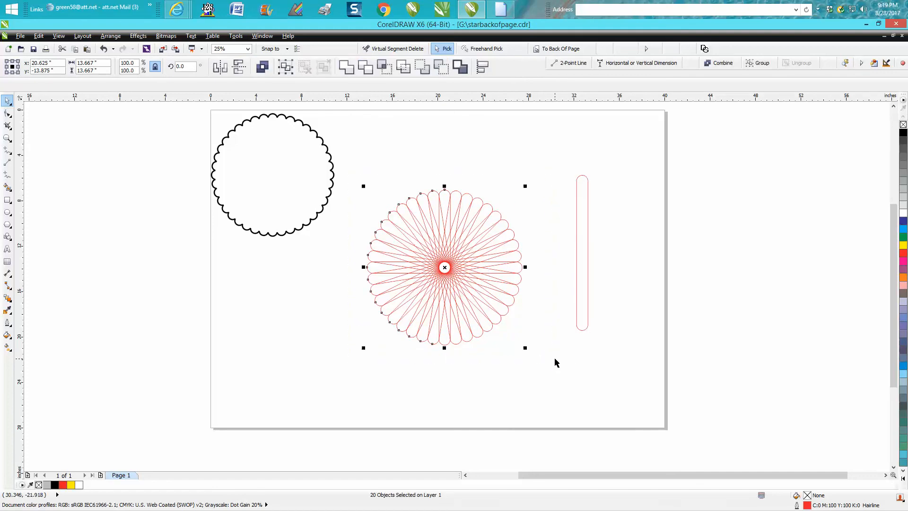
{"action": "left_click", "coordinate": [348, 73]}
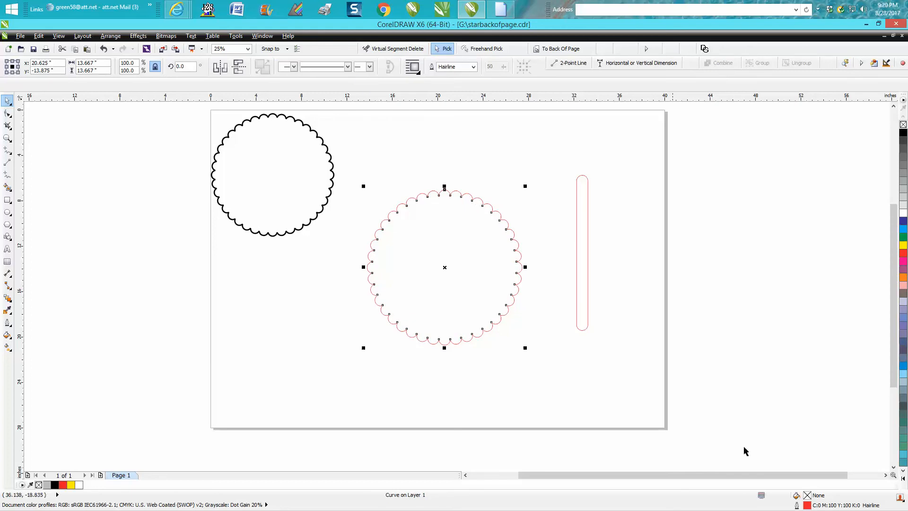
Set the welded scalloped circle's outline to 8.0 pt in black.
{"action": "double_click", "coordinate": [812, 506]}
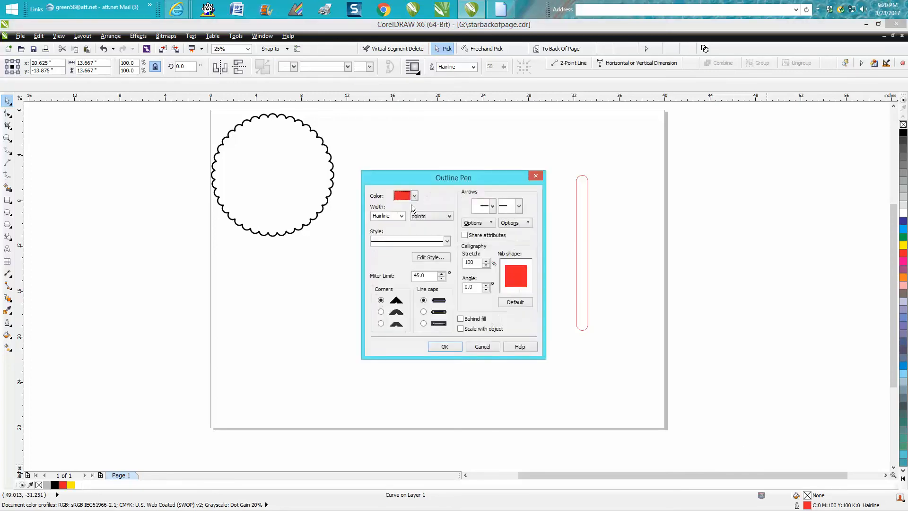
{"action": "left_click", "coordinate": [403, 217]}
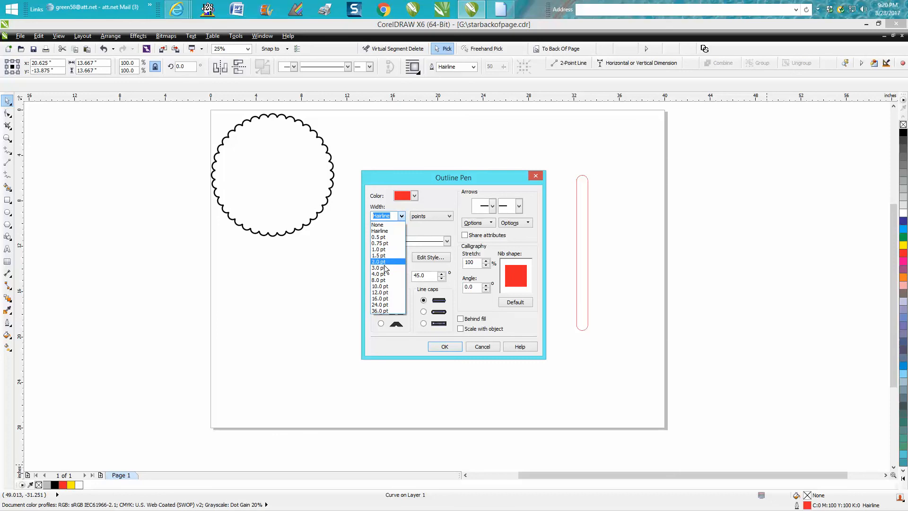
{"action": "left_click", "coordinate": [384, 281]}
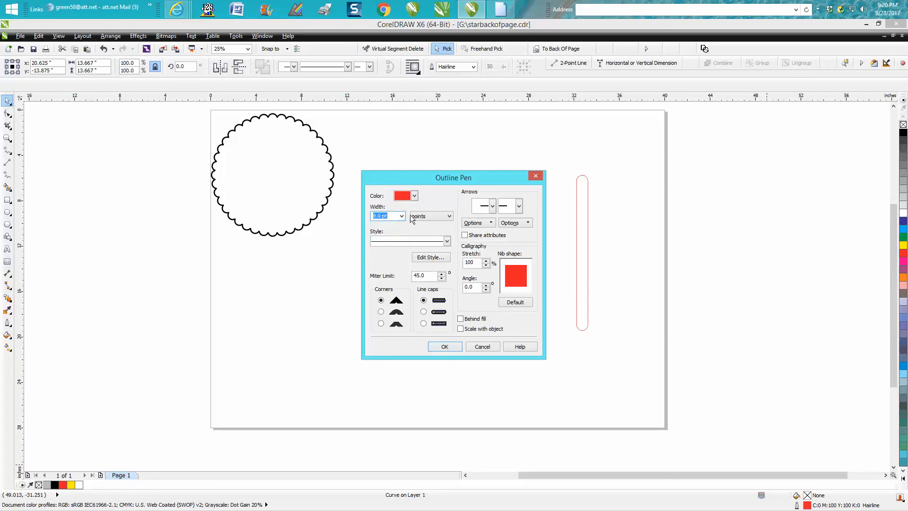
{"action": "left_click", "coordinate": [415, 196]}
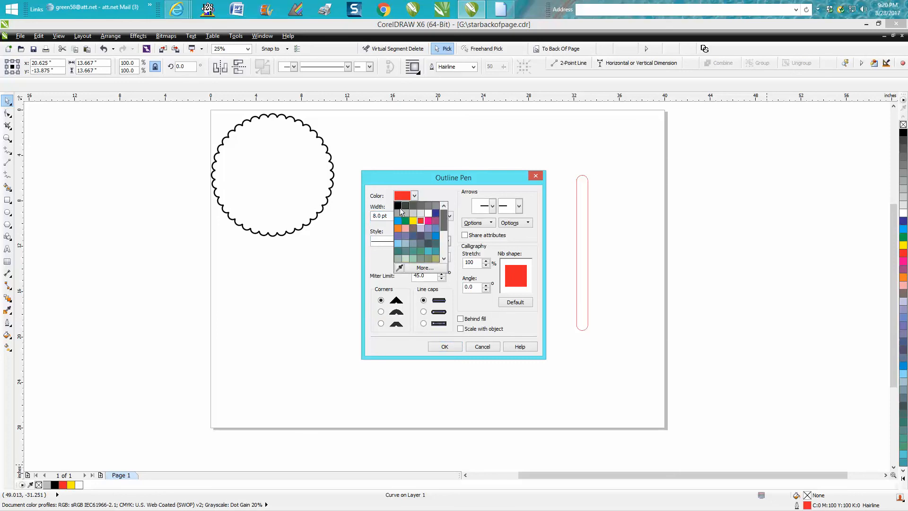
{"action": "left_click", "coordinate": [399, 207]}
{"action": "left_click", "coordinate": [443, 346]}
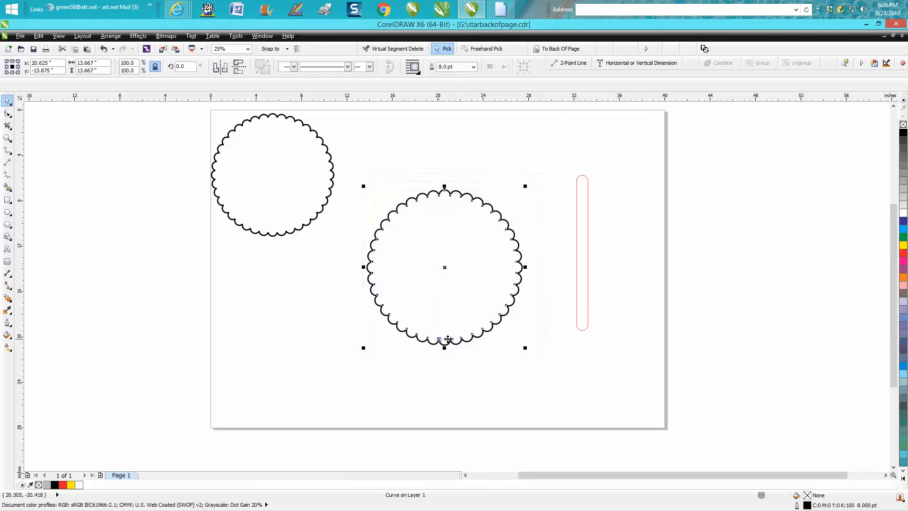
Scale the new scalloped circle down to about 9.46 in and move it concentrically inside the larger scalloped circle.
{"action": "left_click", "coordinate": [529, 205]}
{"action": "left_click", "coordinate": [497, 213]}
{"action": "left_click_drag", "start_coordinate": [527, 187], "coordinate": [476, 235]}
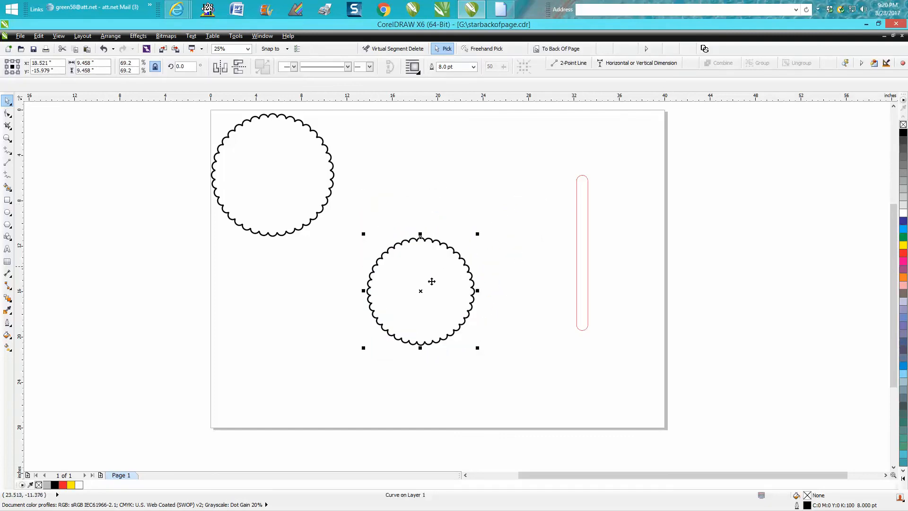
{"action": "left_click_drag", "start_coordinate": [421, 290], "coordinate": [274, 175]}
Center the separate bar on the page and set up a rotate transformation of 9° with 20 copies.
{"action": "left_click", "coordinate": [586, 244]}
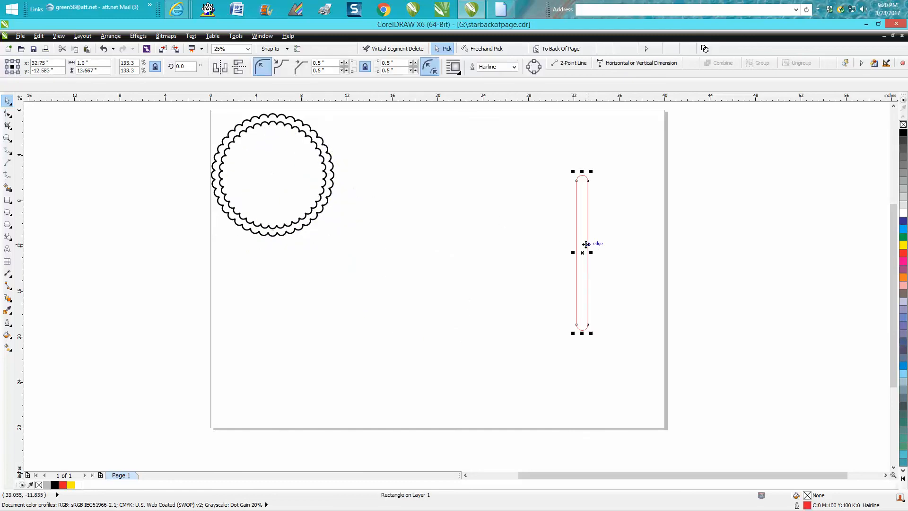
{"action": "key", "text": "p"}
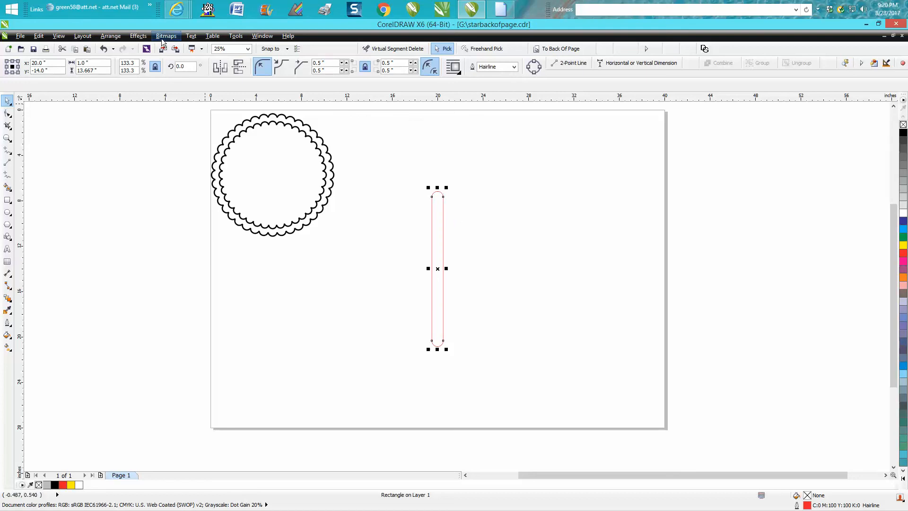
{"action": "left_click", "coordinate": [115, 37]}
{"action": "mouse_move", "coordinate": [122, 48]}
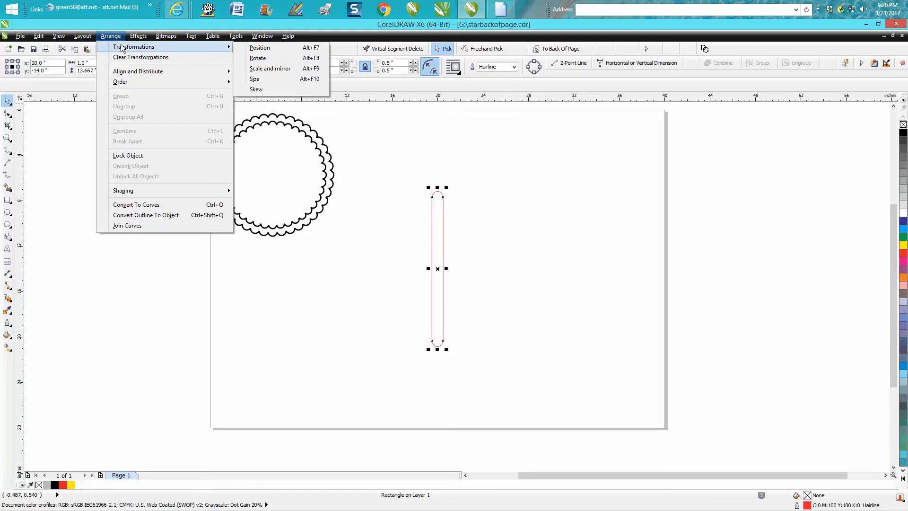
{"action": "left_click", "coordinate": [258, 58]}
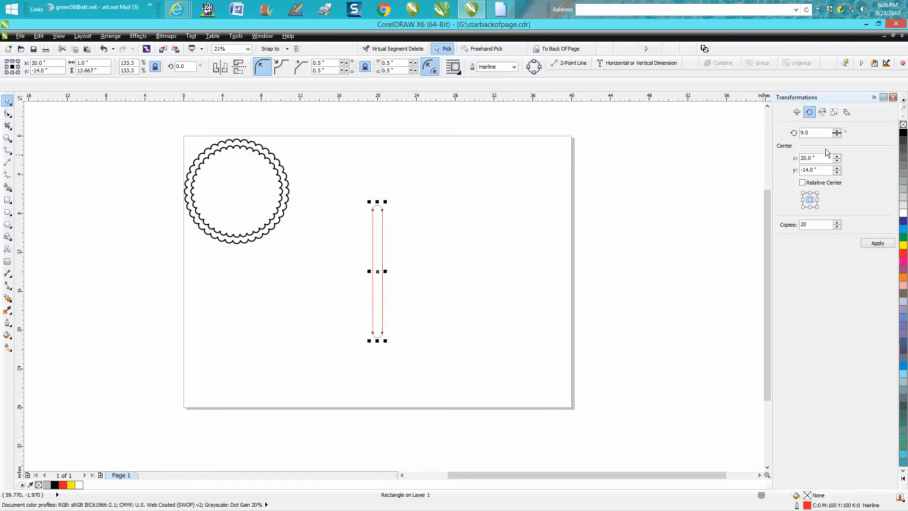
Generate the 20 rotated copies of the centered bar and weld the whole pattern into one scalloped outline.
{"action": "left_click", "coordinate": [879, 245]}
{"action": "left_click", "coordinate": [8, 138]}
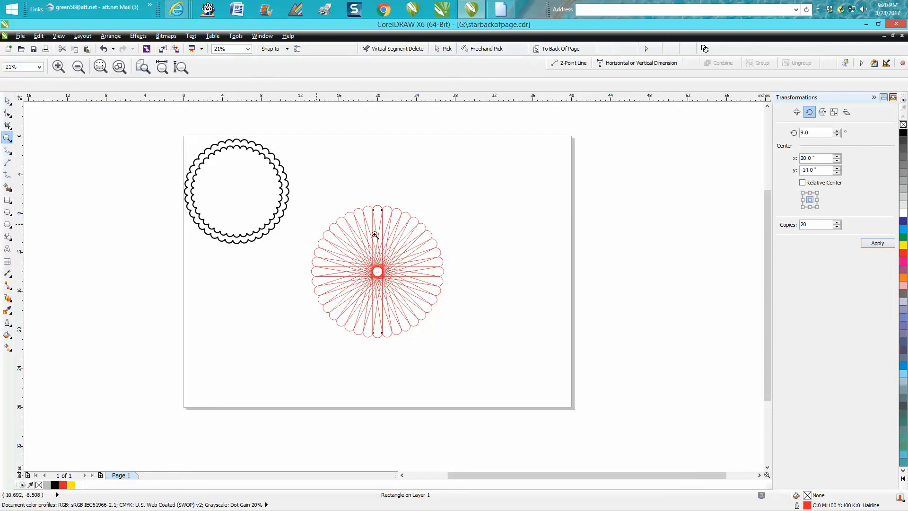
{"action": "left_click_drag", "start_coordinate": [294, 193], "coordinate": [493, 342]}
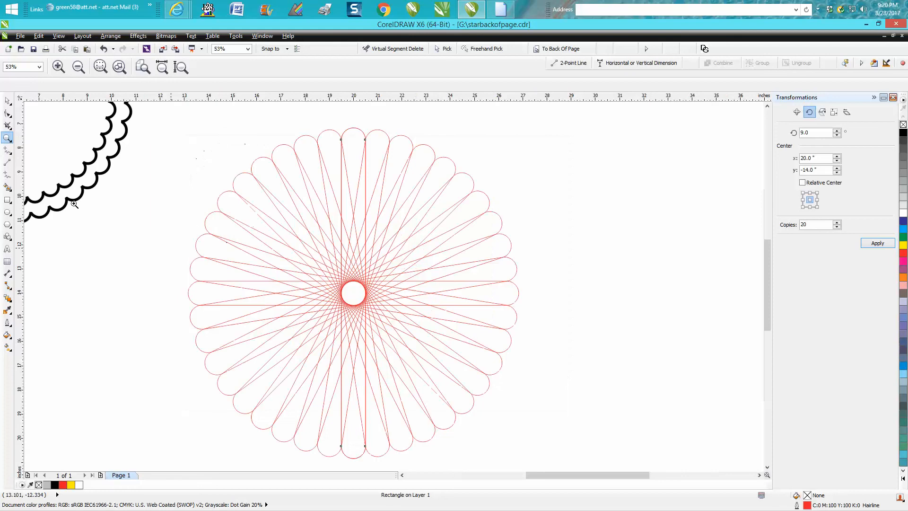
{"action": "left_click", "coordinate": [7, 101]}
{"action": "left_click_drag", "start_coordinate": [147, 112], "coordinate": [544, 460]}
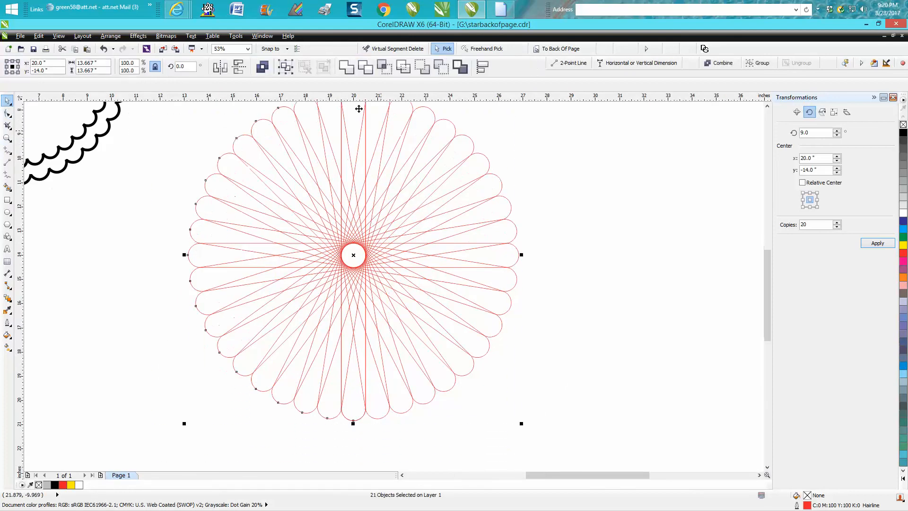
{"action": "left_click", "coordinate": [345, 67]}
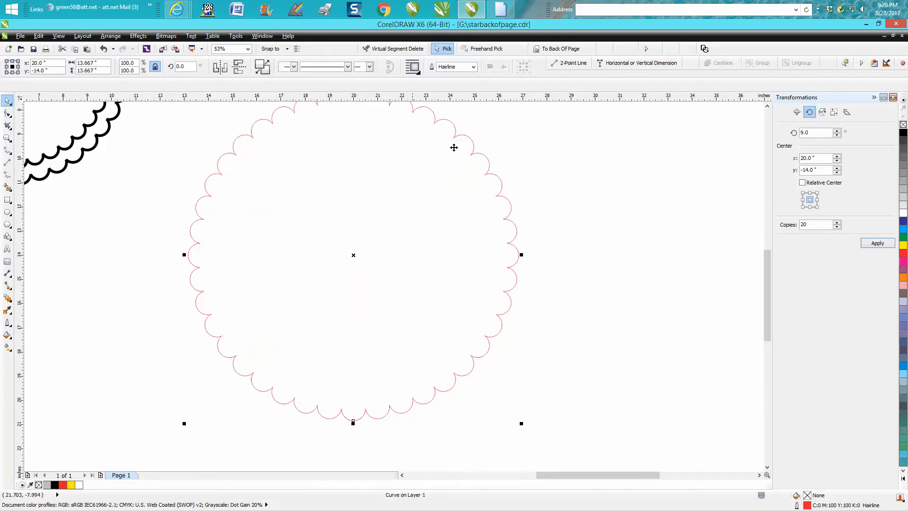
Give the page-centered scalloped circle a black 4.0 pt outline.
{"action": "double_click", "coordinate": [808, 505]}
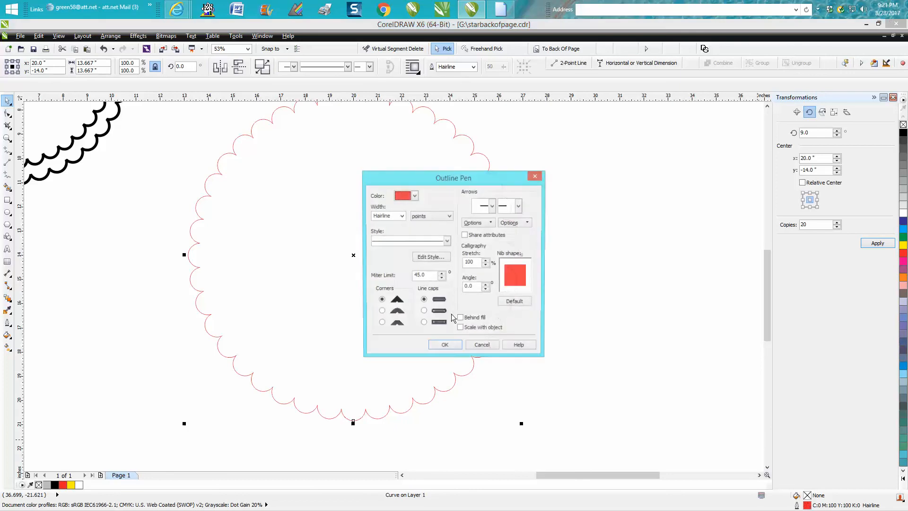
{"action": "left_click", "coordinate": [401, 217]}
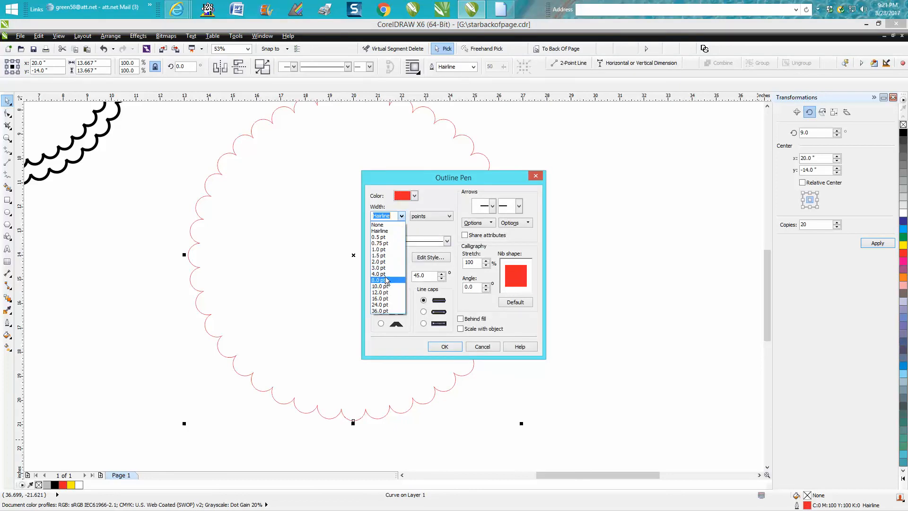
{"action": "left_click", "coordinate": [379, 274]}
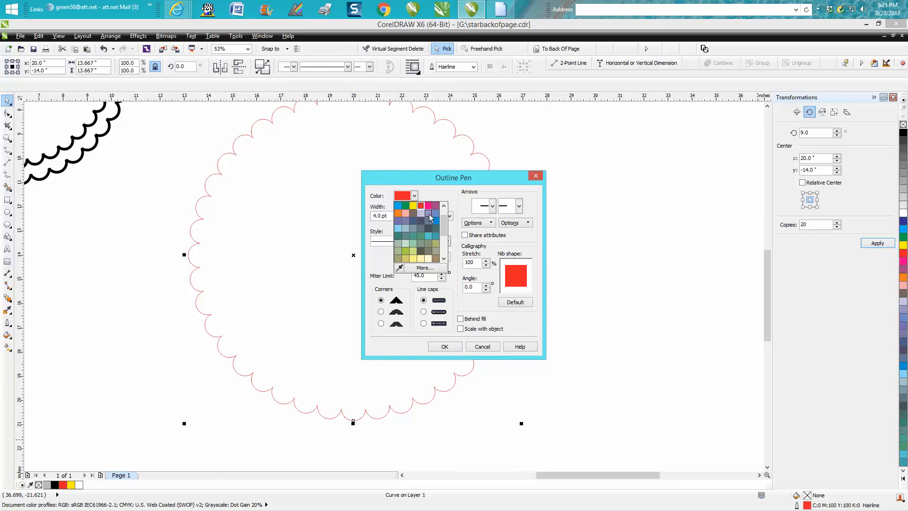
{"action": "left_click_drag", "start_coordinate": [444, 229], "coordinate": [439, 211]}
{"action": "left_click", "coordinate": [398, 206]}
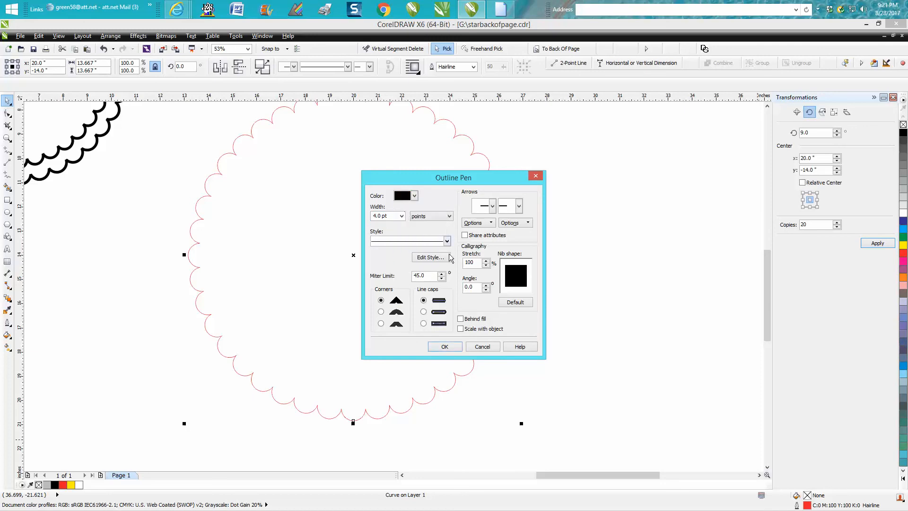
{"action": "left_click", "coordinate": [453, 349]}
{"action": "scroll", "coordinate": [399, 317], "scroll_direction": "down", "scroll_amount": 2}
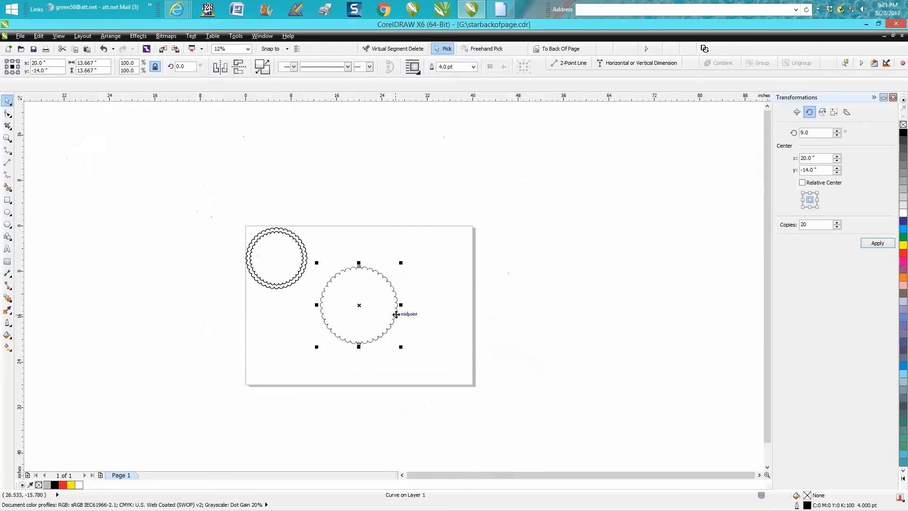
Undo the outline change, weld and rotated copies, restoring the single bar centered on the page.
{"action": "left_click", "coordinate": [103, 49]}
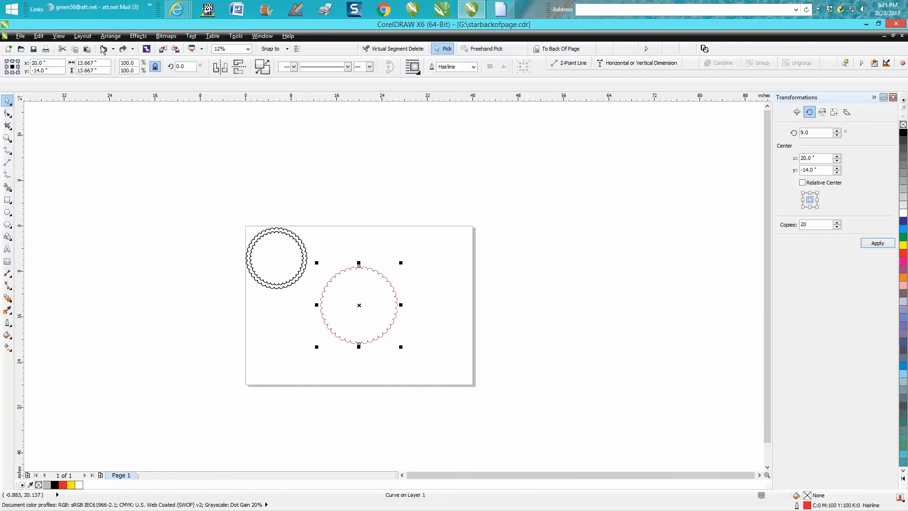
{"action": "left_click", "coordinate": [103, 49]}
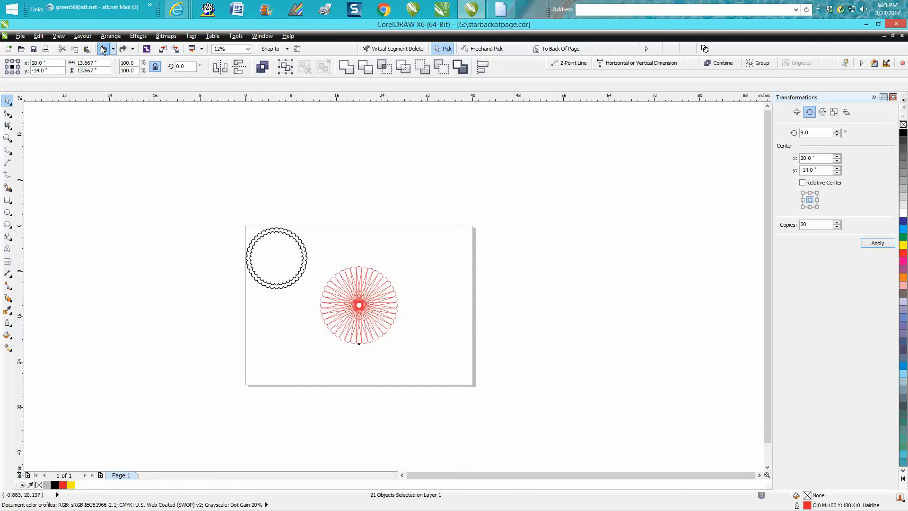
{"action": "left_click", "coordinate": [103, 49]}
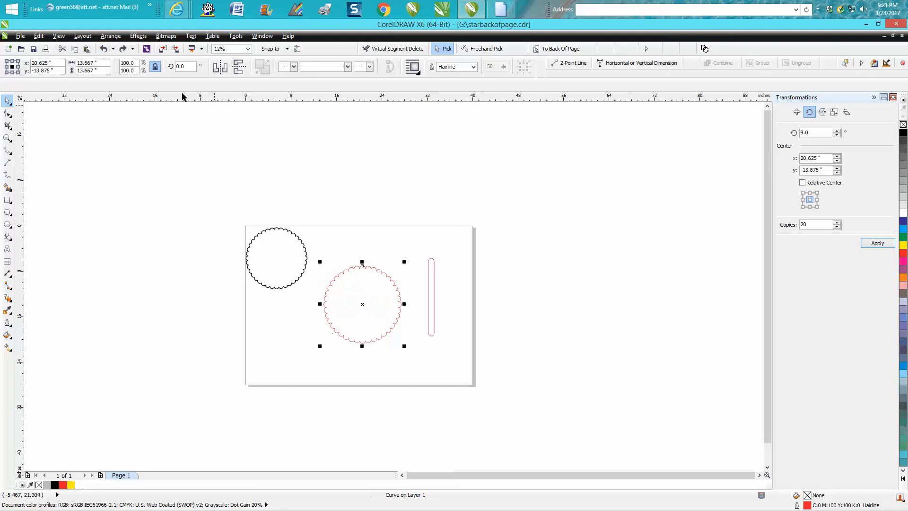
{"action": "left_click", "coordinate": [123, 48]}
{"action": "left_click", "coordinate": [123, 49]}
{"action": "left_click", "coordinate": [123, 48]}
{"action": "left_click", "coordinate": [123, 48]}
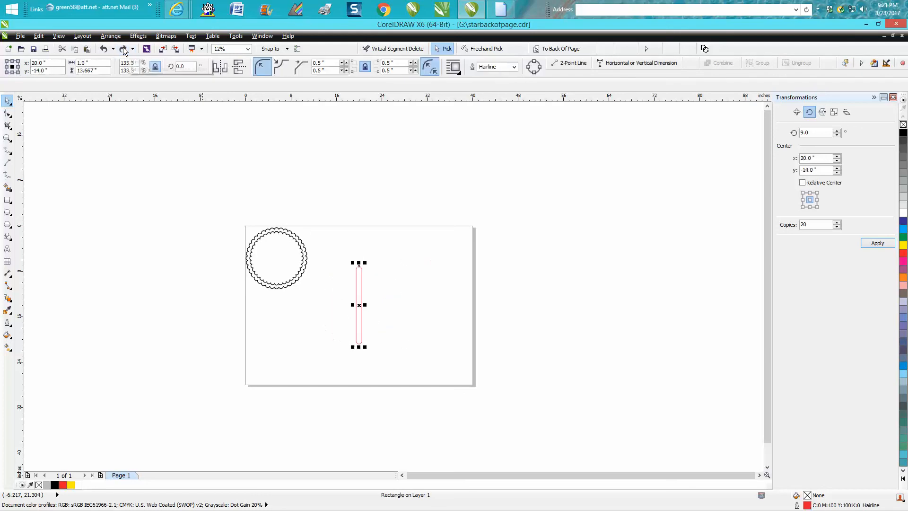
Rotate the centered bar about its center in 10° increments with 20 copies.
{"action": "left_click", "coordinate": [7, 138]}
{"action": "left_click_drag", "start_coordinate": [334, 252], "coordinate": [434, 377]}
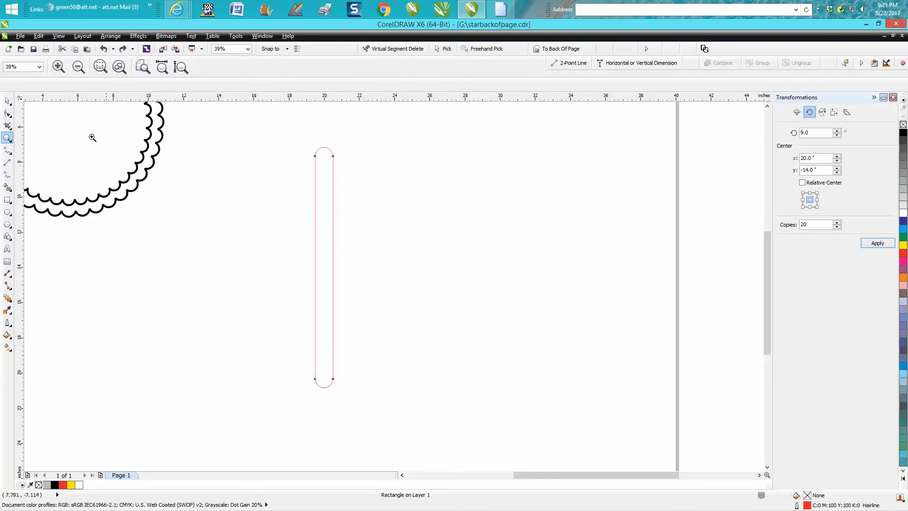
{"action": "left_click", "coordinate": [7, 100]}
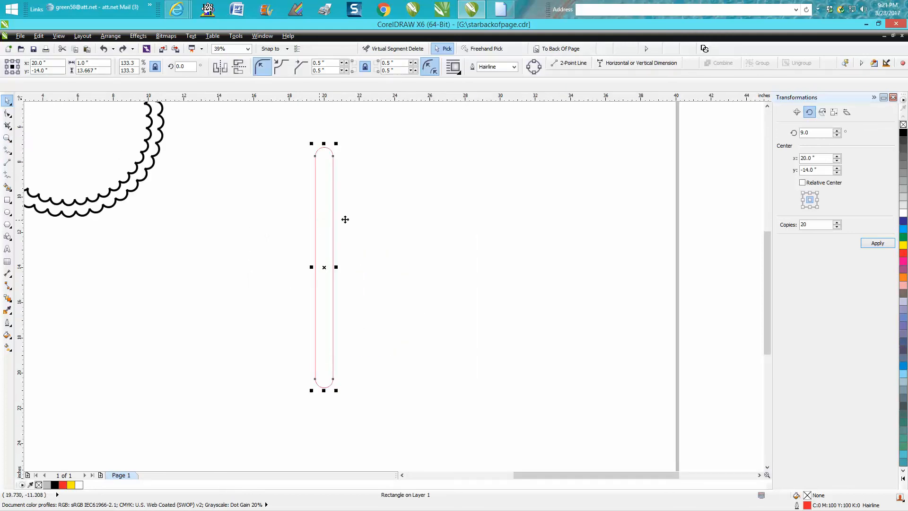
{"action": "left_click_drag", "start_coordinate": [816, 135], "coordinate": [781, 136]}
{"action": "left_click", "coordinate": [877, 245]}
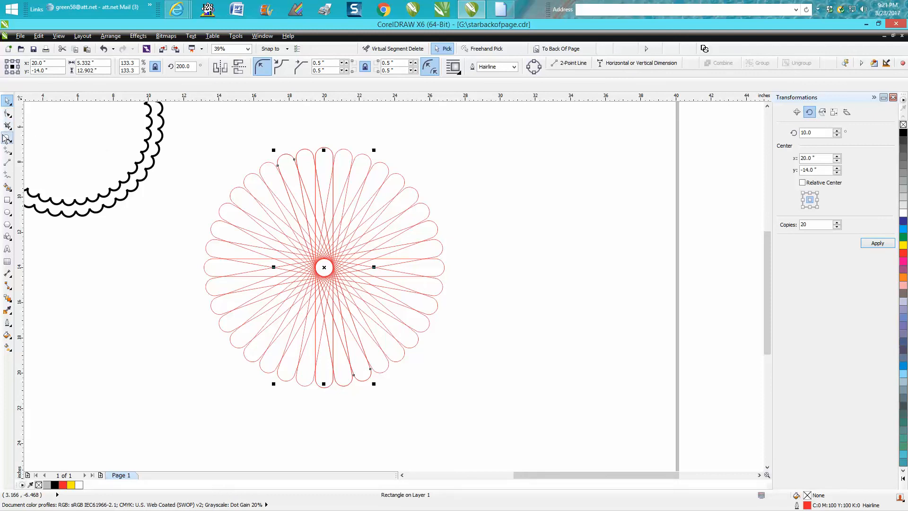
Weld the bars of the 10° circular pattern into a single scalloped outline.
{"action": "left_click", "coordinate": [6, 138]}
{"action": "left_click_drag", "start_coordinate": [268, 141], "coordinate": [325, 187]}
{"action": "right_click", "coordinate": [325, 187]}
{"action": "left_click", "coordinate": [6, 101]}
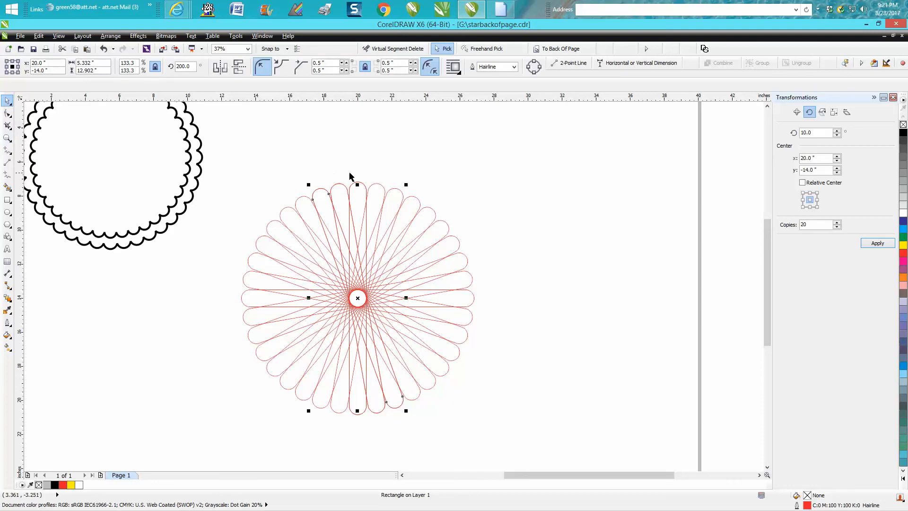
{"action": "left_click_drag", "start_coordinate": [494, 164], "coordinate": [237, 429]}
{"action": "left_click", "coordinate": [353, 74]}
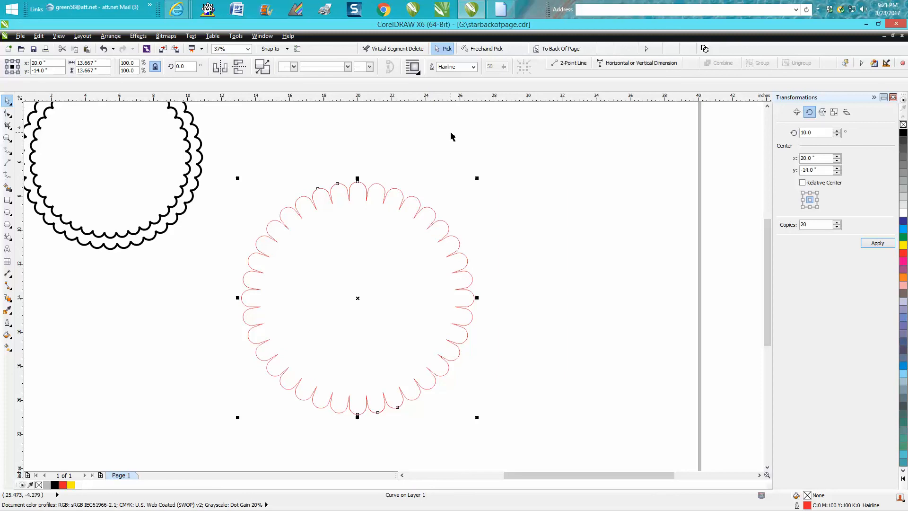